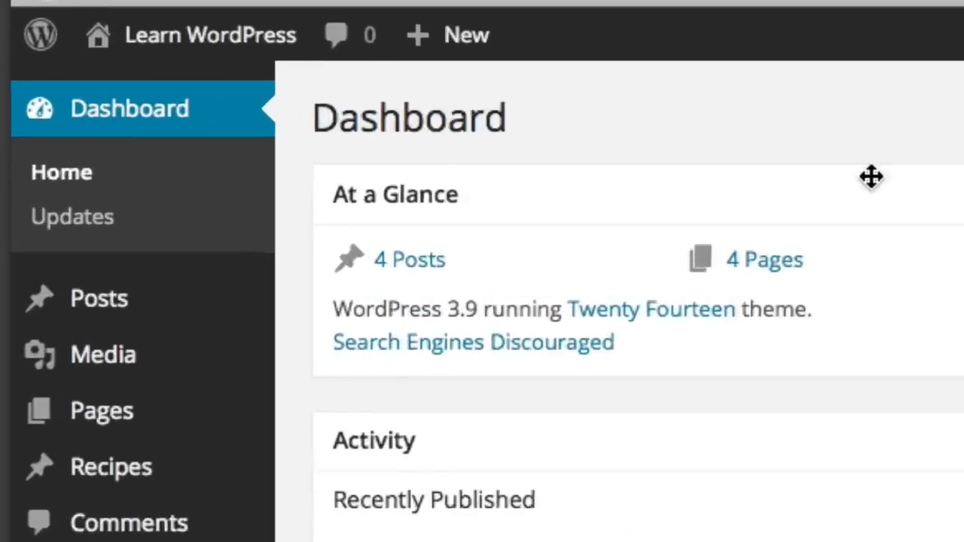
# Open the post "How to Assess Website Analytics" for editing from the list of all posts.
pyautogui.moveTo(115, 219)
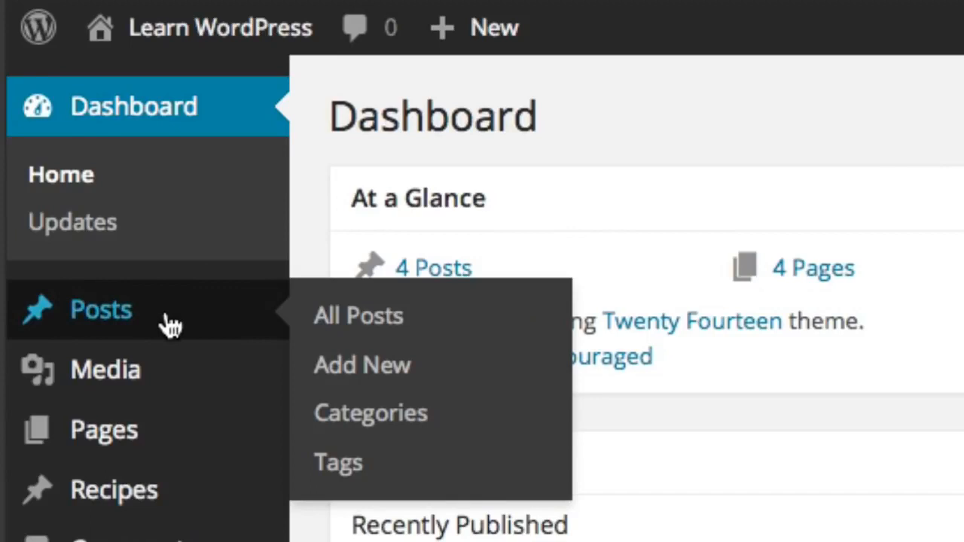
pyautogui.click(170, 324)
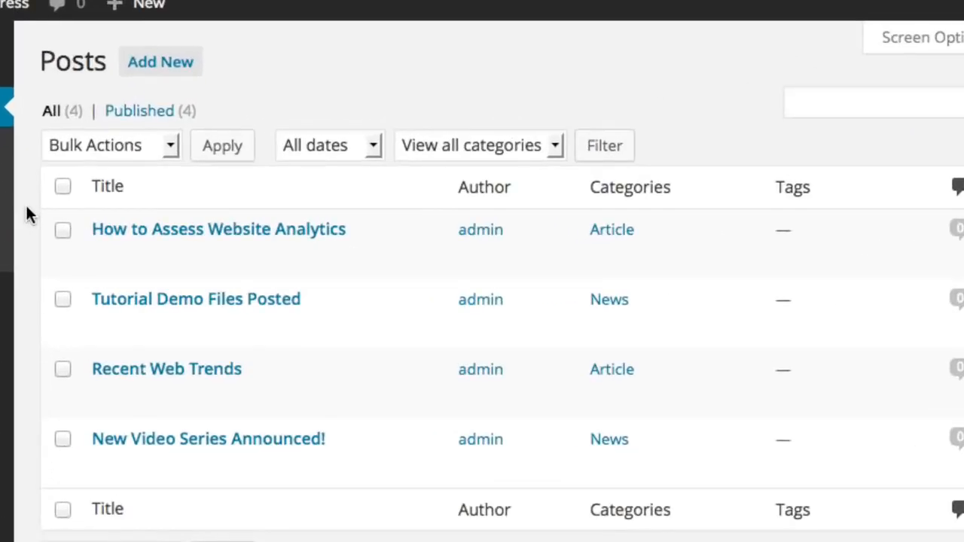
pyautogui.moveTo(242, 243)
pyautogui.click(166, 235)
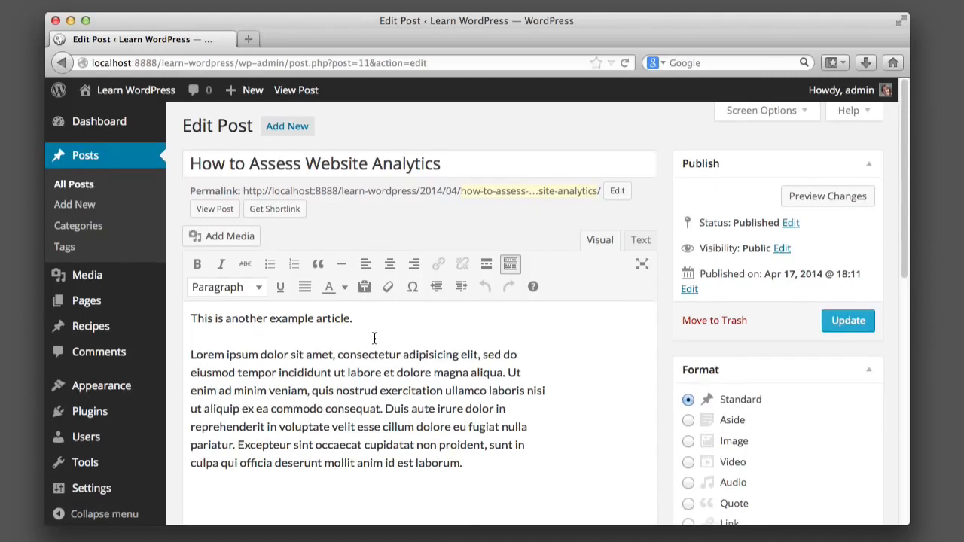
# Format the words "dolor sit amet," in the Lorem ipsum paragraph as bold and italic.
pyautogui.moveTo(259, 354); pyautogui.dragTo(284, 359)
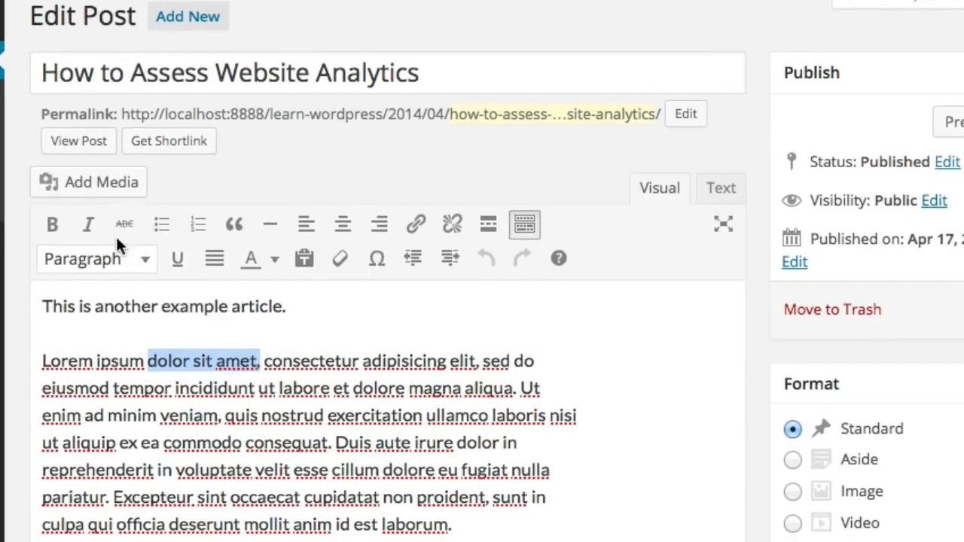
pyautogui.click(100, 238)
pyautogui.click(88, 225)
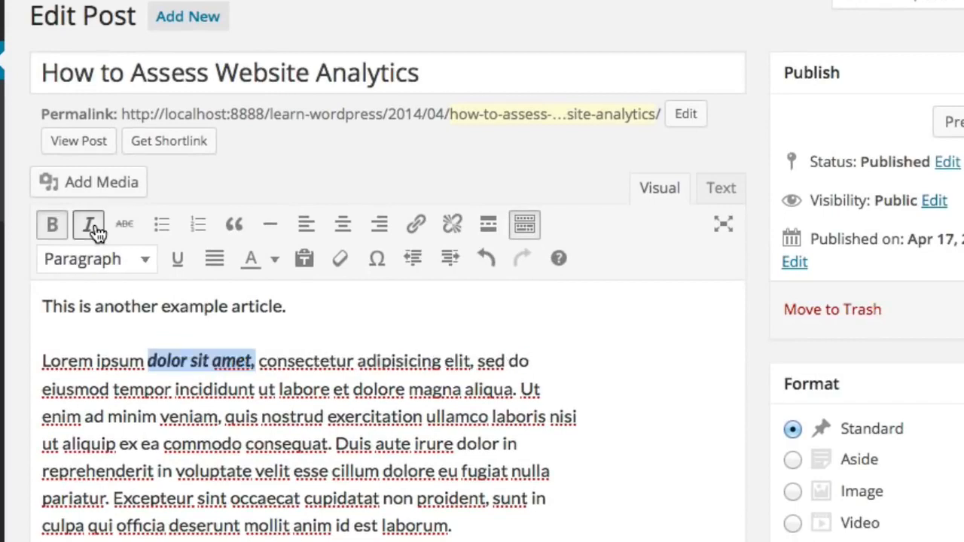
# Insert the paragraph "This is new text." above the Lorem ipsum paragraph and update the post.
pyautogui.click(281, 388)
pyautogui.click(299, 340)
pyautogui.press('Return')
pyautogui.press('Up')
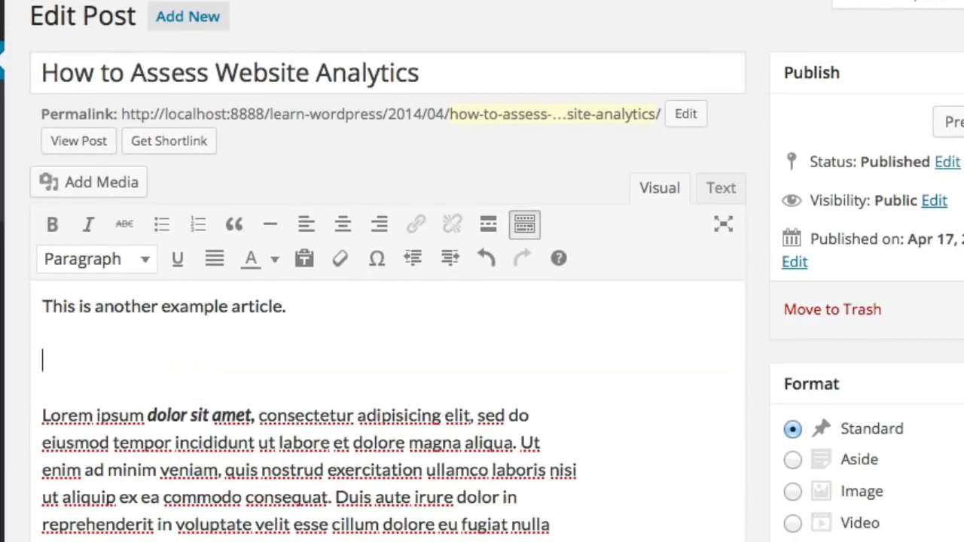
pyautogui.write('This is neew')
pyautogui.press('BackSpace')
pyautogui.write('w text.')
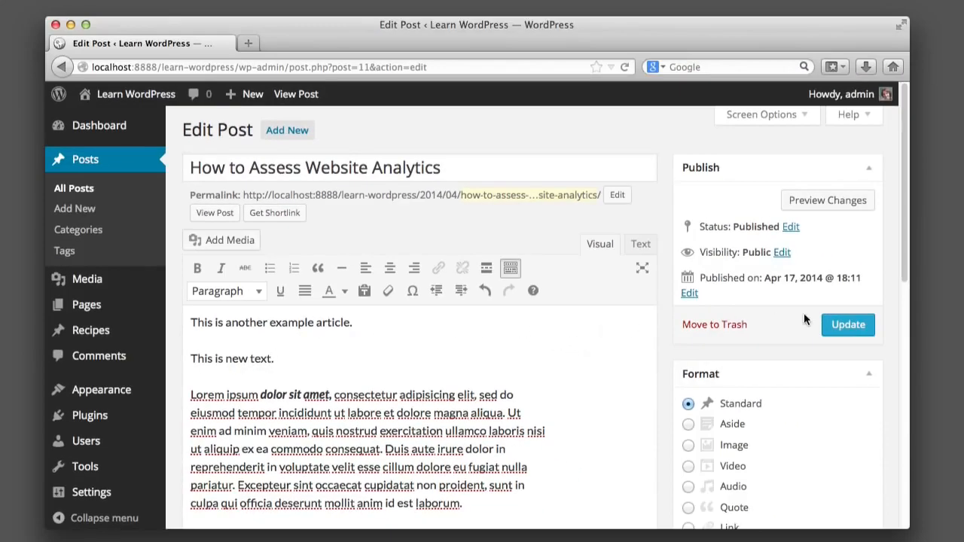
pyautogui.click(853, 325)
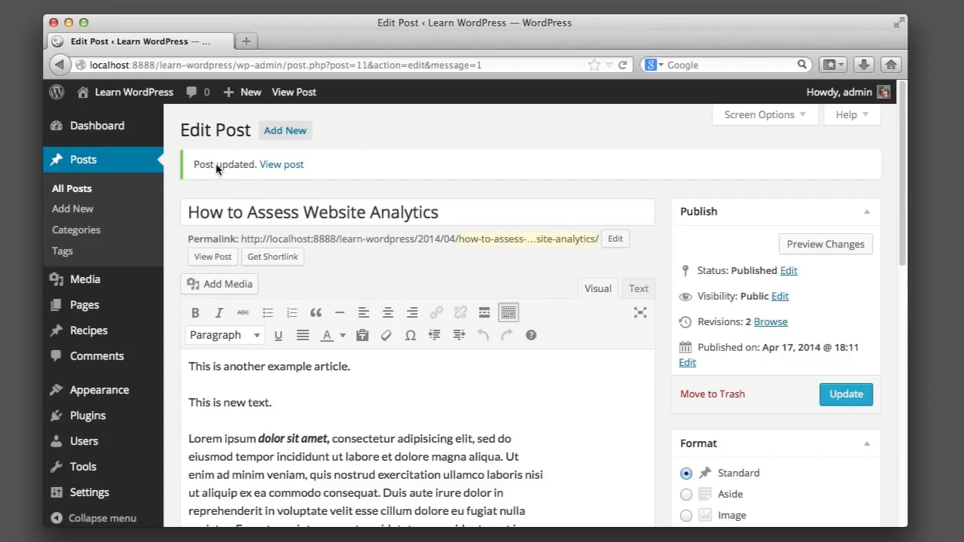
# Start a new post from the posts list and title it "New Example Post".
pyautogui.click(126, 165)
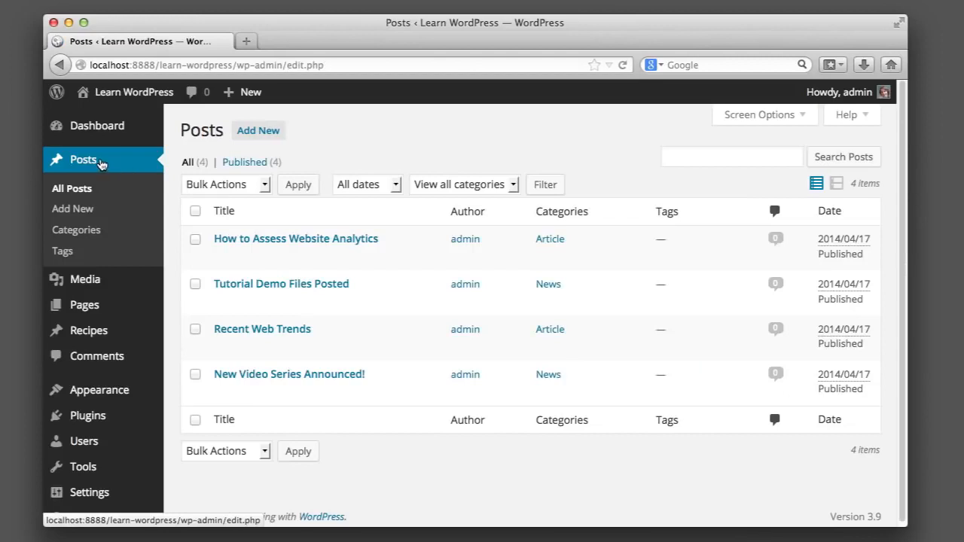
pyautogui.moveTo(268, 280)
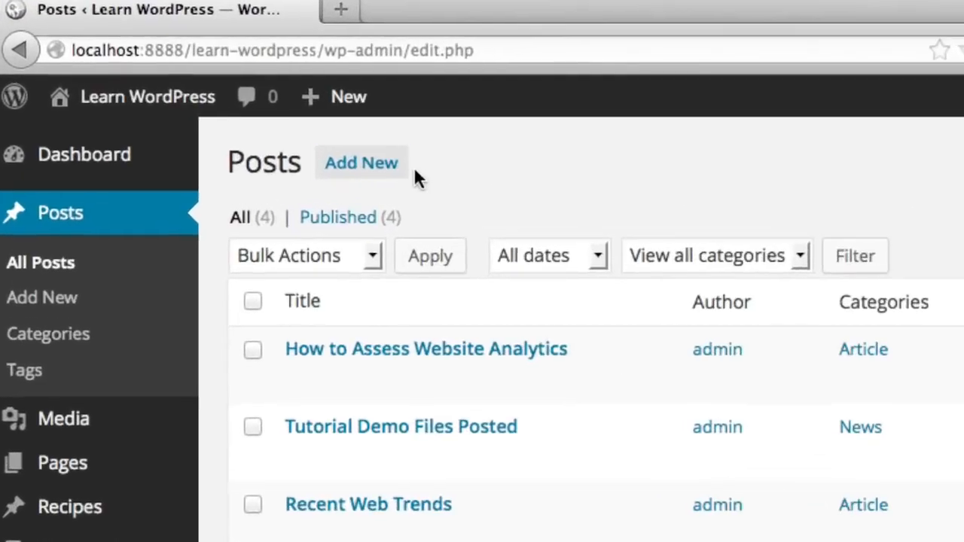
pyautogui.click(372, 170)
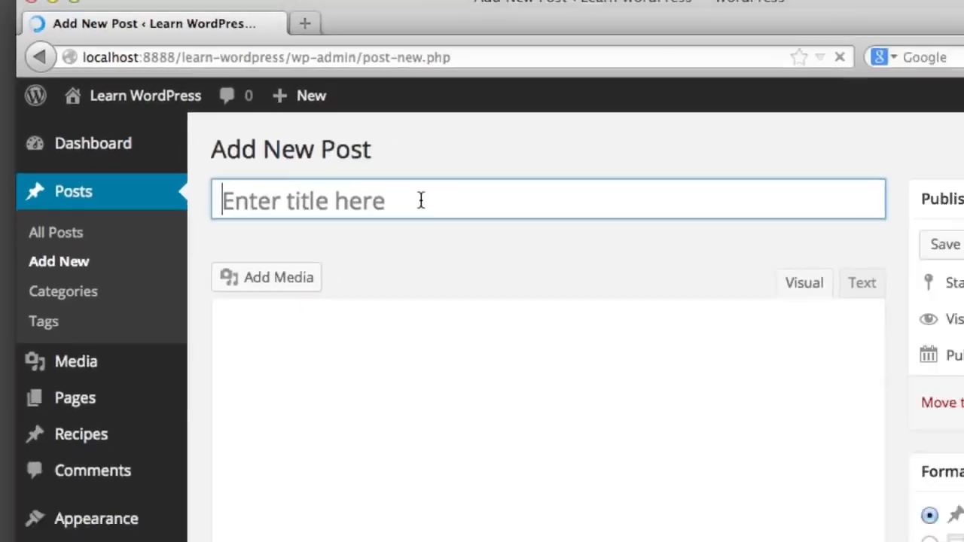
pyautogui.write('New E')
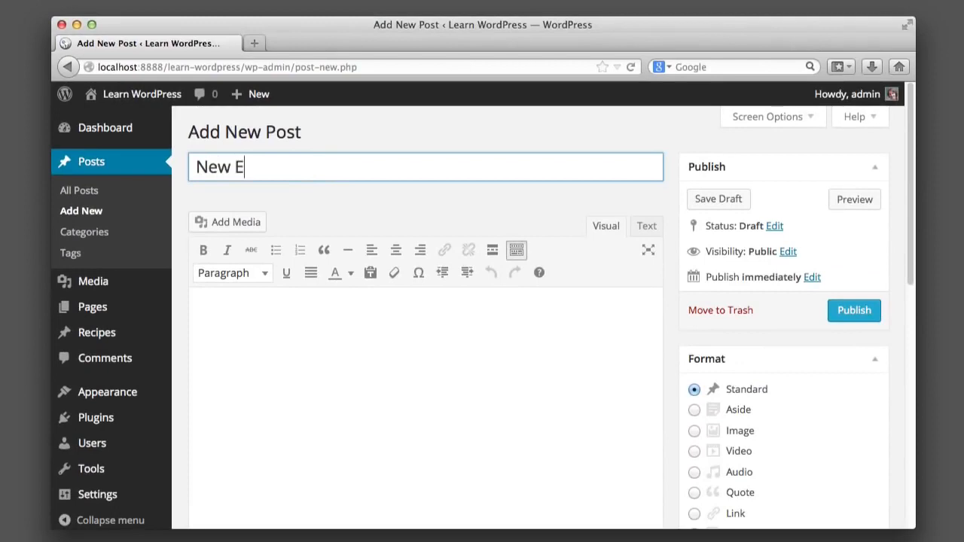
pyautogui.write('xample Post')
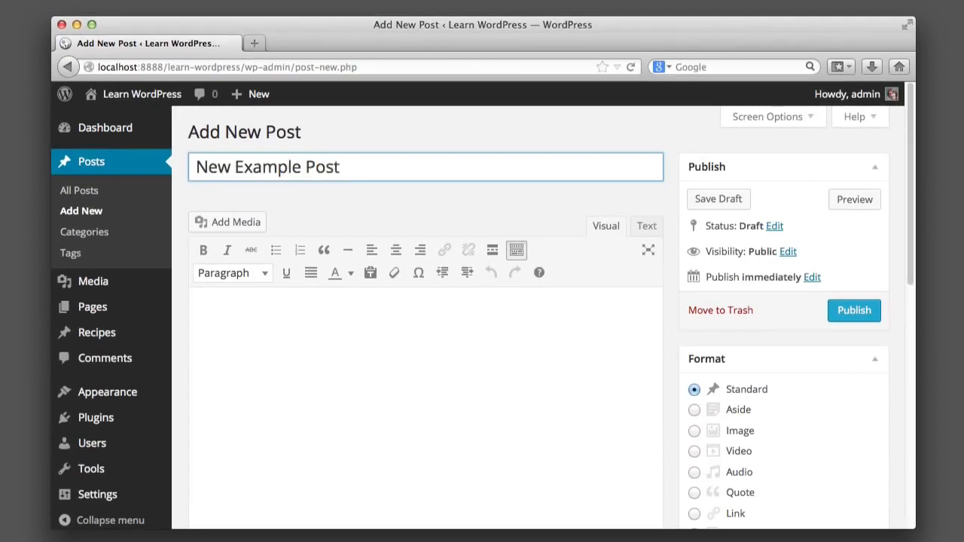
# Enter "This is the body text area. Lorem ipsum dummy text." as the new post's body.
pyautogui.click(456, 415)
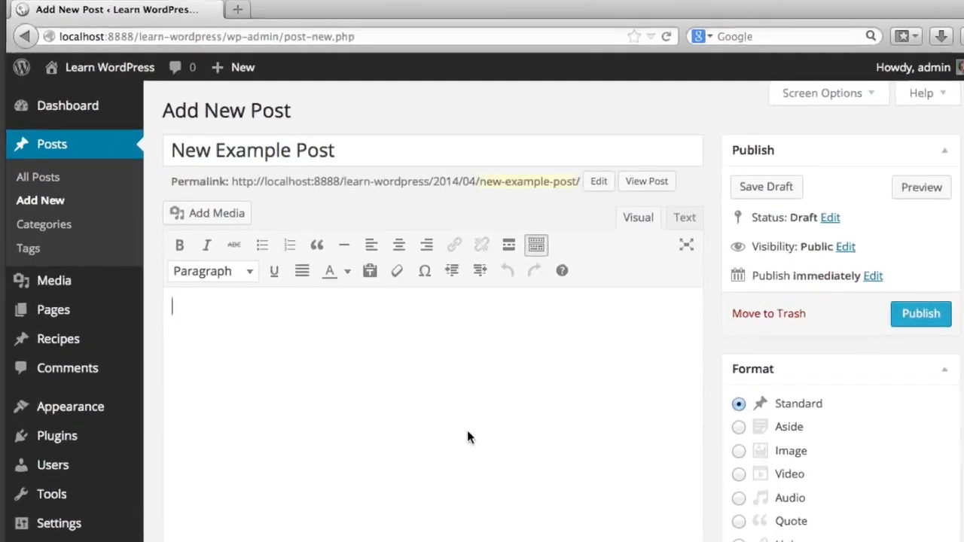
pyautogui.write('This is the bo')
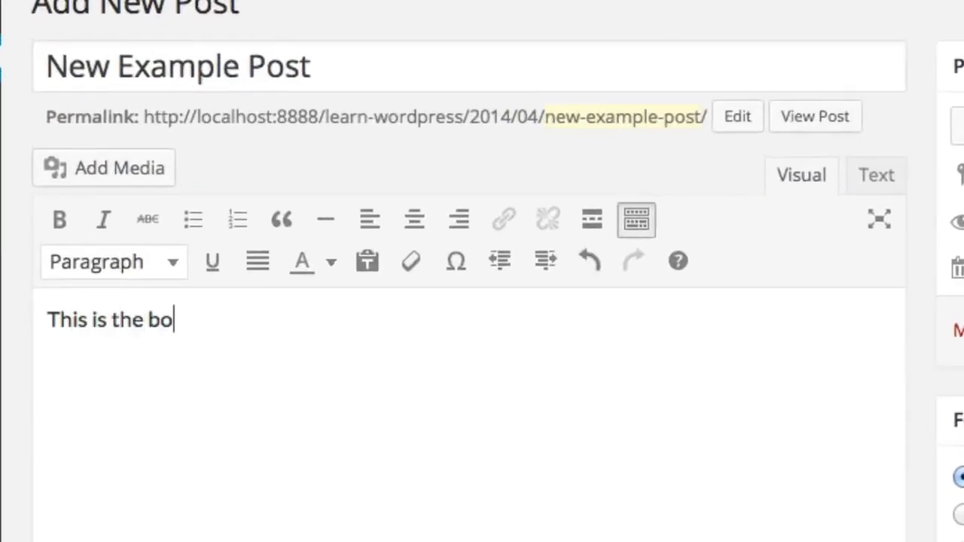
pyautogui.write('dy text area.  ')
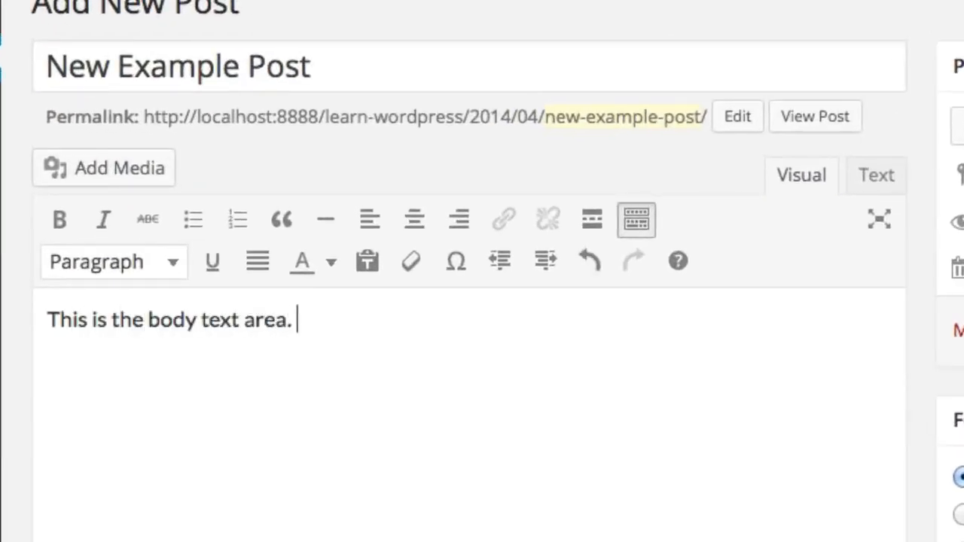
pyautogui.write('Lorem ipsum ')
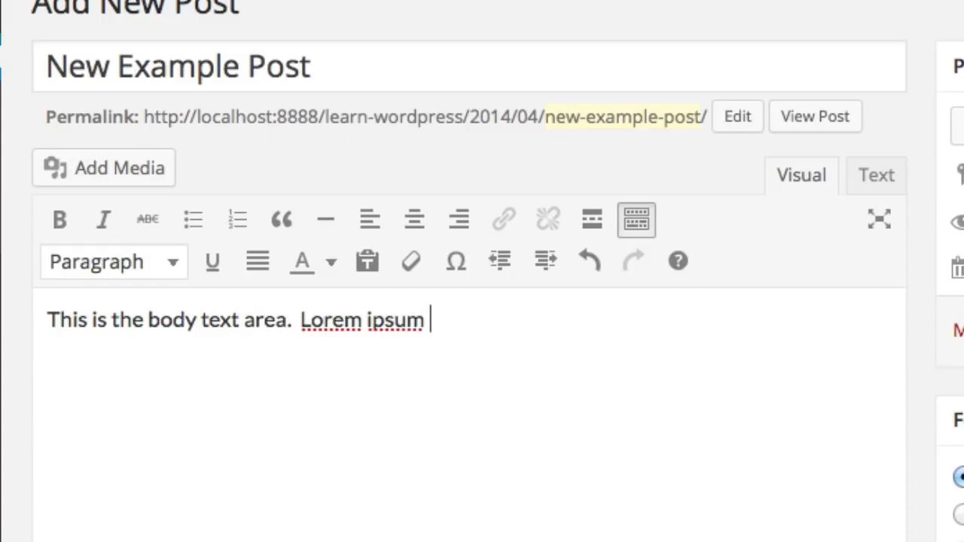
pyautogui.write('dummy ')
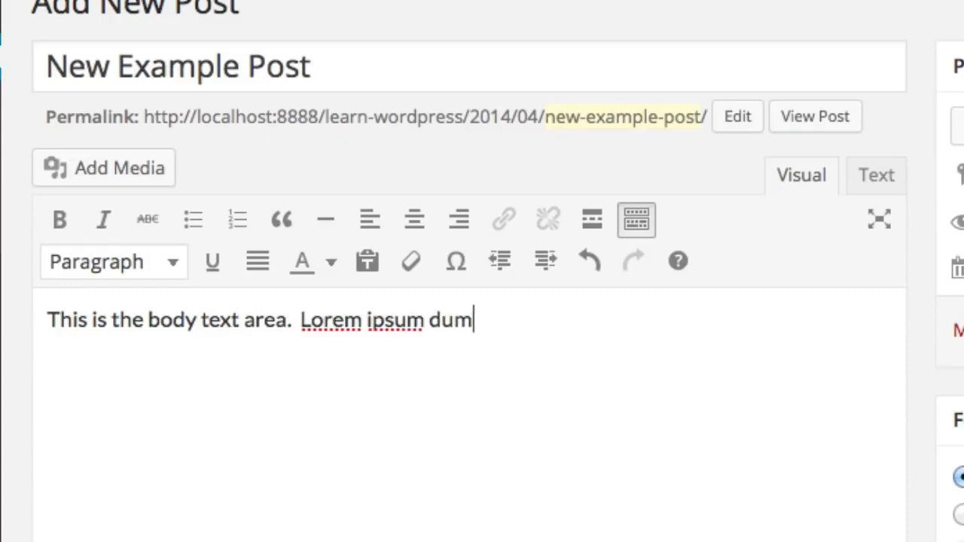
pyautogui.write('text.')
# Assign the new post to the News category and publish it.
pyautogui.scroll(-5, 452, 413)
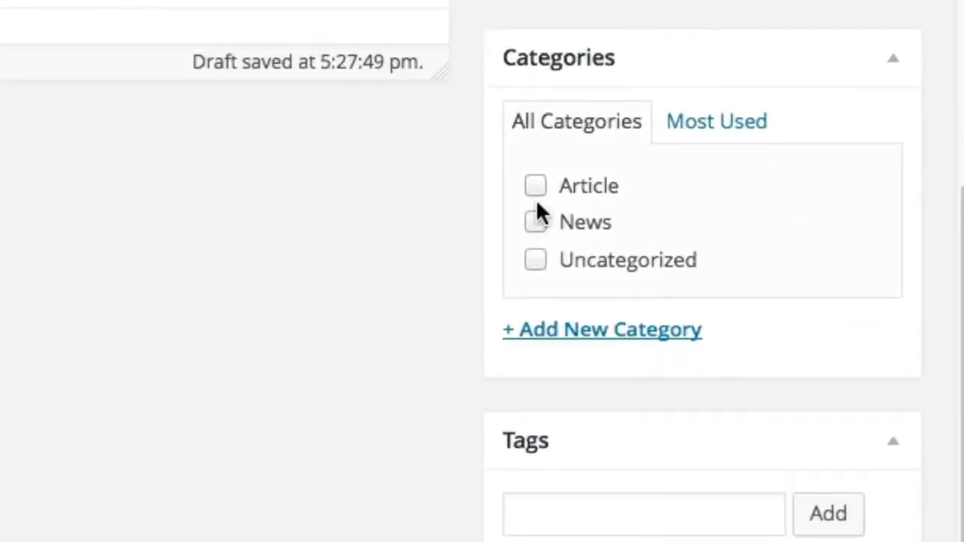
pyautogui.click(554, 337)
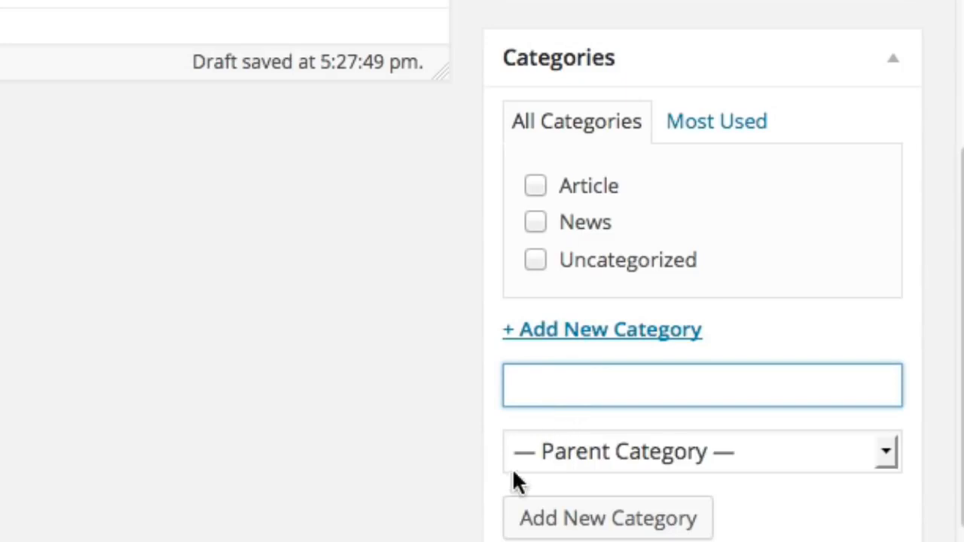
pyautogui.click(536, 226)
pyautogui.scroll(10, 663, 290)
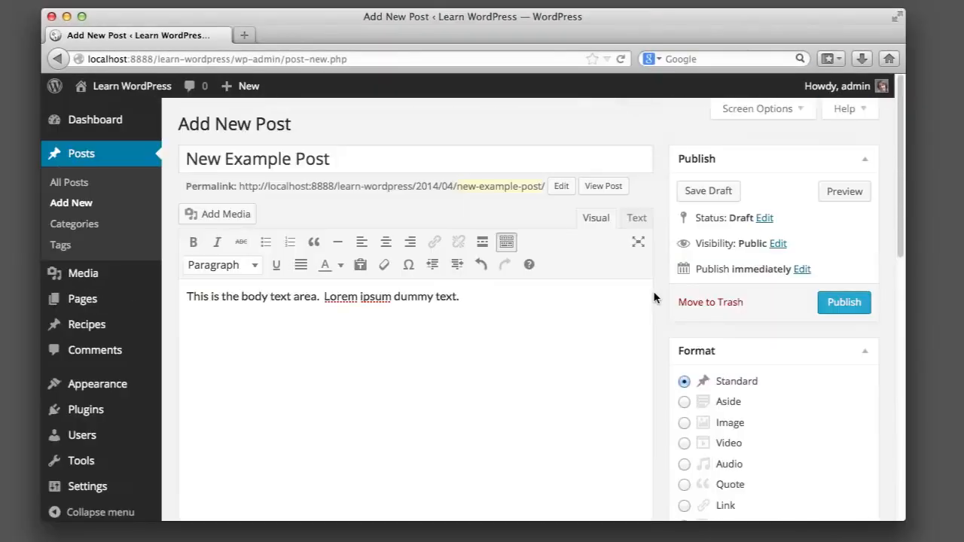
pyautogui.click(828, 305)
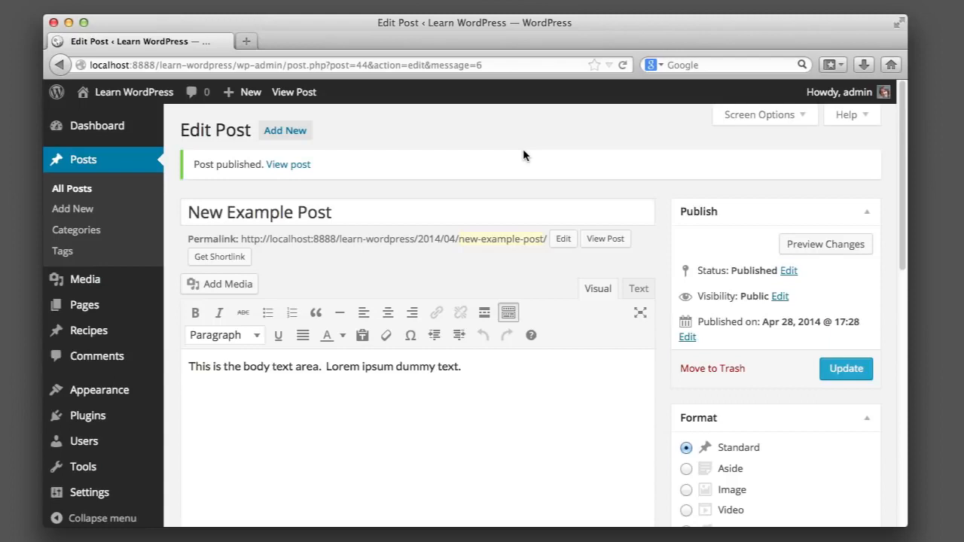
# View the list of posts, switch to the list of pages and open the About Us page for editing.
pyautogui.click(75, 164)
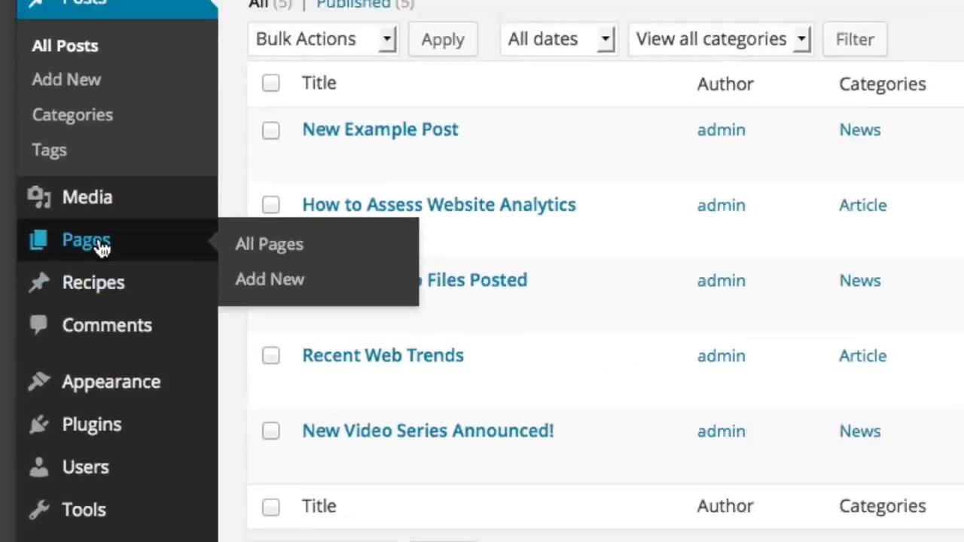
pyautogui.click(91, 309)
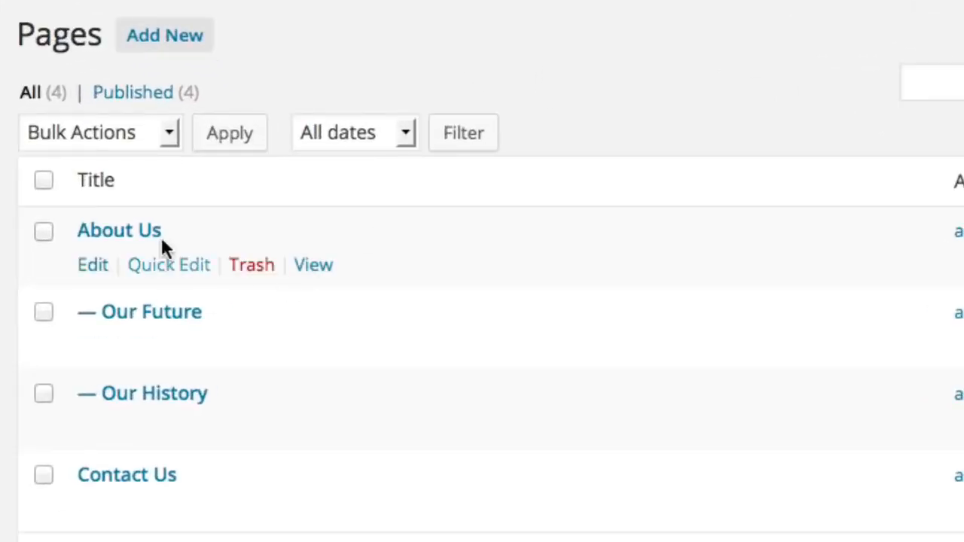
pyautogui.moveTo(142, 387)
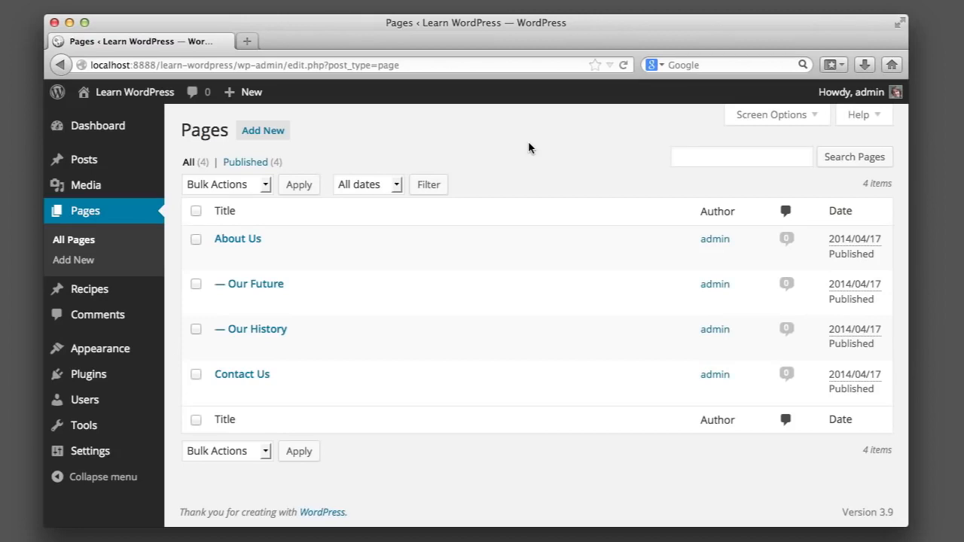
pyautogui.click(239, 239)
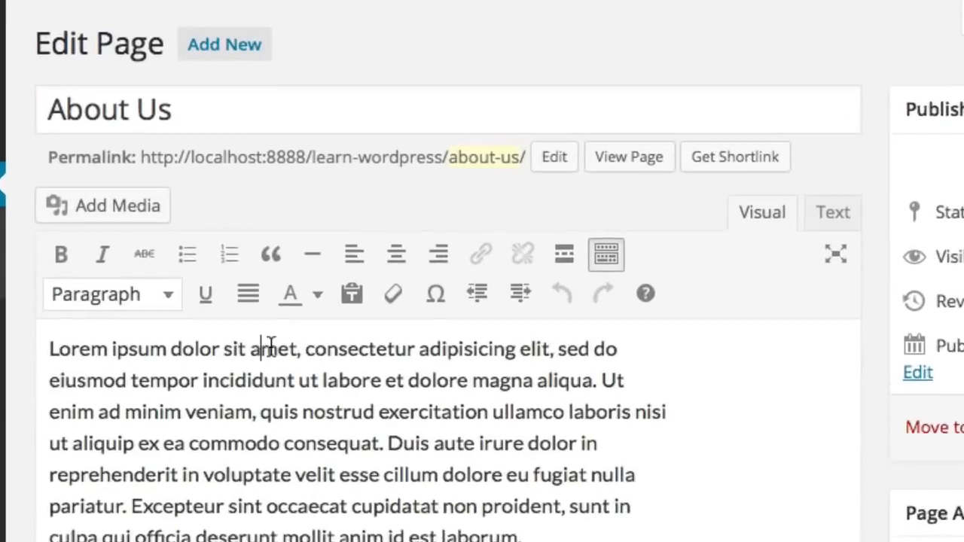
# Make the passage from "met, consectetur" to "incididunt ut lab" bold in the About Us text.
pyautogui.moveTo(310, 306); pyautogui.dragTo(362, 324)
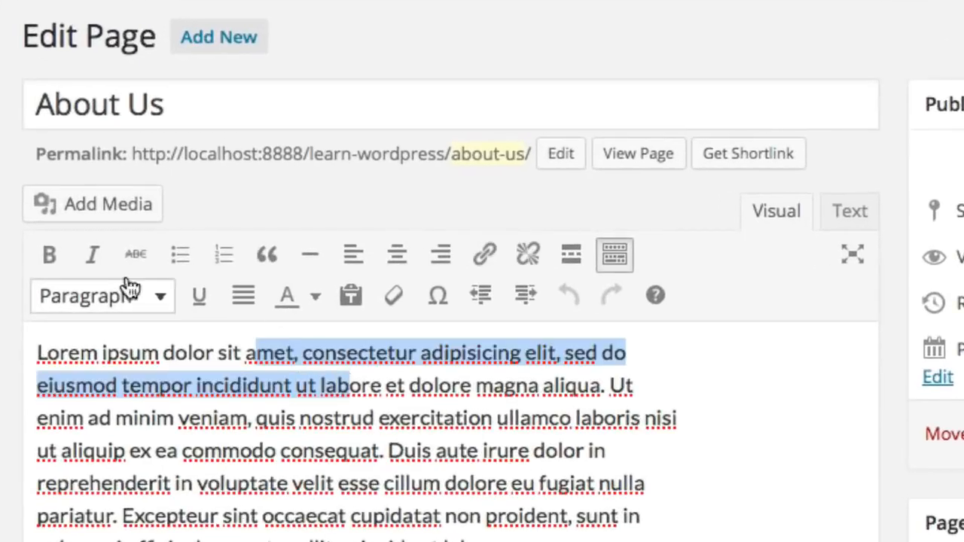
pyautogui.click(49, 255)
# Insert the paragraph "New paragraphs." at the start of the About Us text and update the page.
pyautogui.click(39, 352)
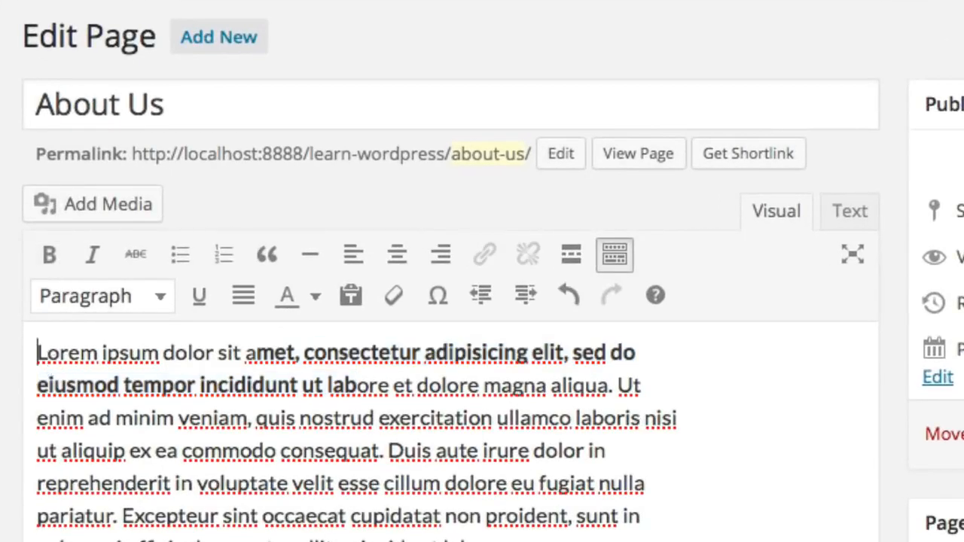
pyautogui.press('Return')
pyautogui.press('Up')
pyautogui.write('New parag')
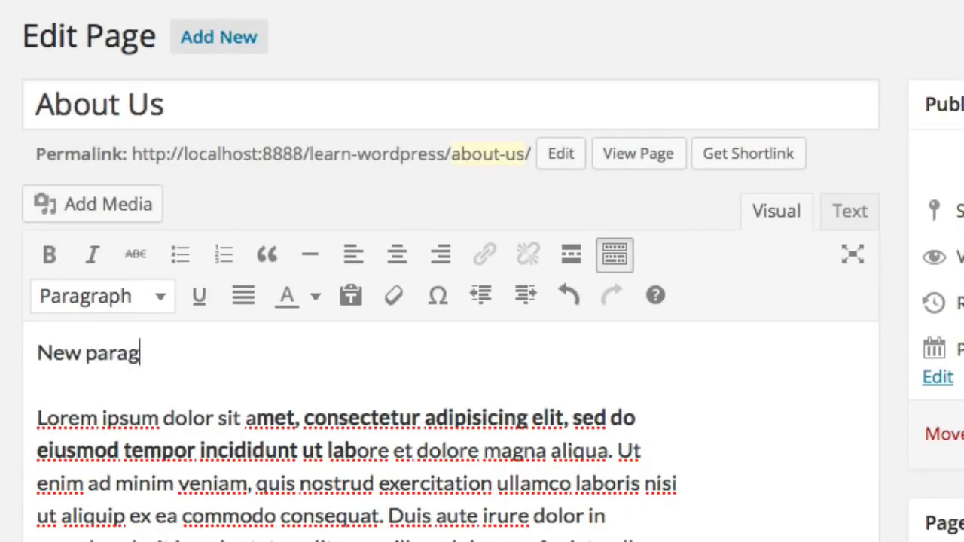
pyautogui.write('raphs.')
pyautogui.click(963, 433)
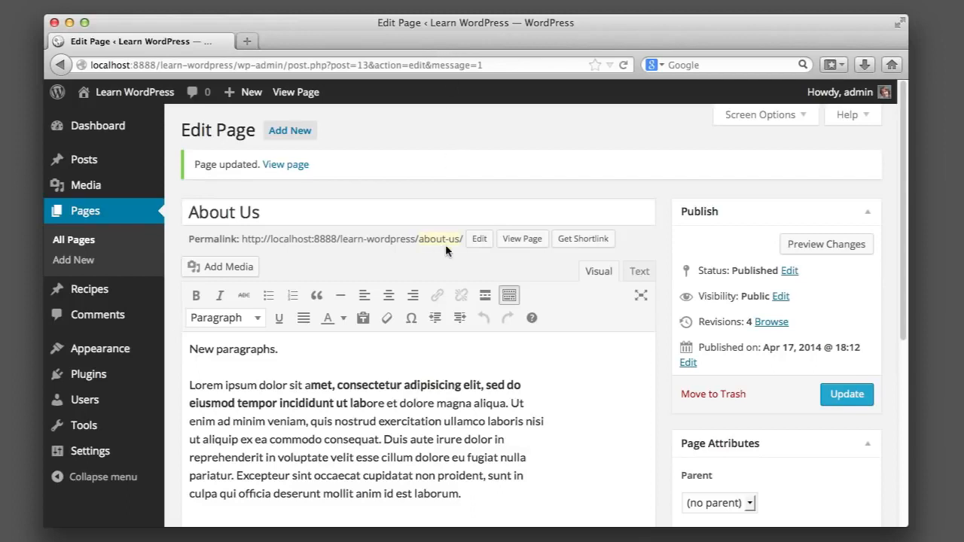
pyautogui.scroll(-1, 448, 254)
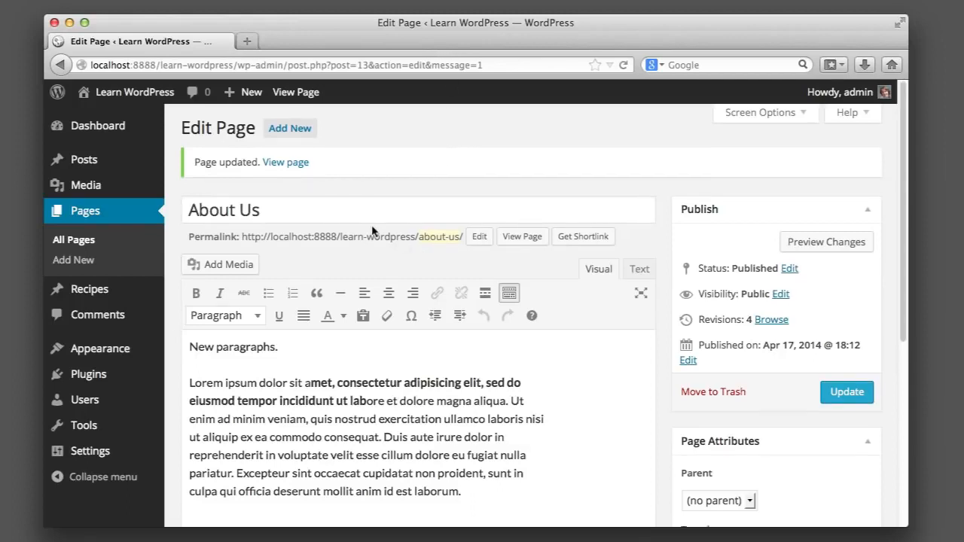
pyautogui.click(326, 210)
pyautogui.click(344, 437)
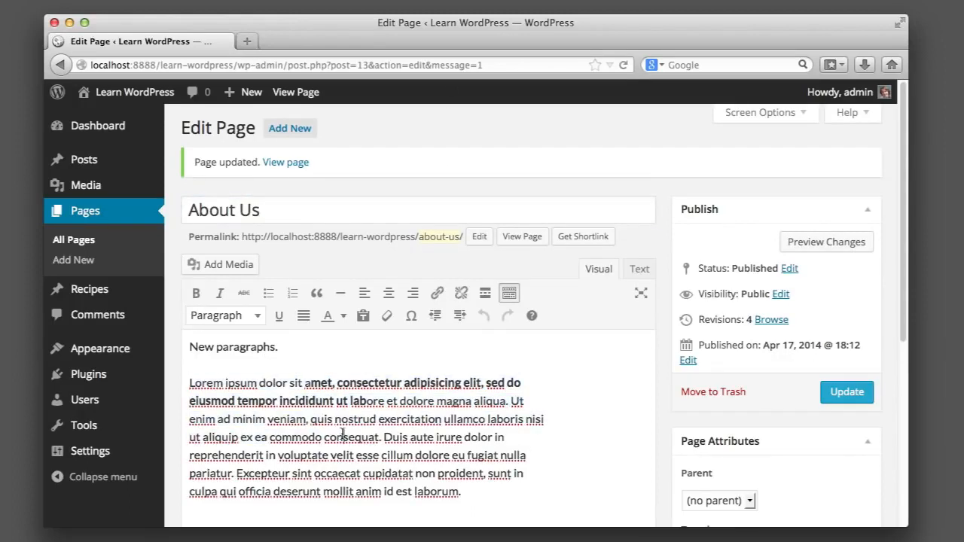